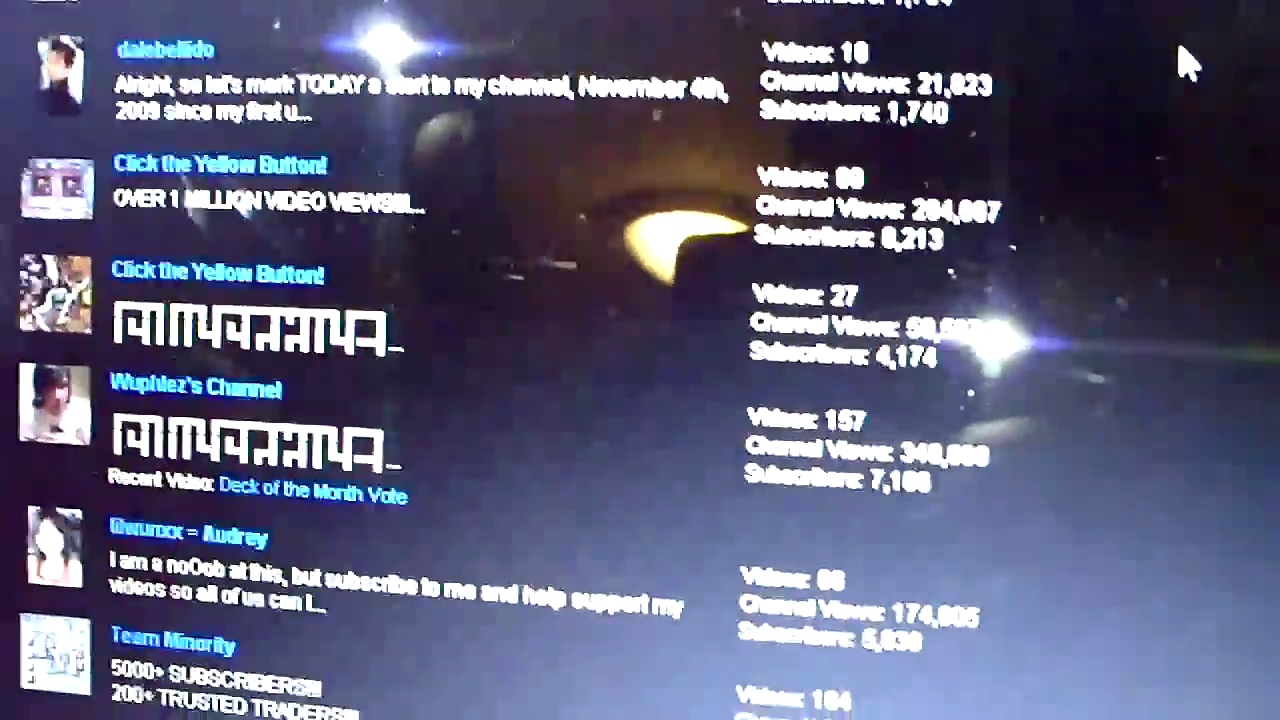
scroll(1170, 78, "down", 3)
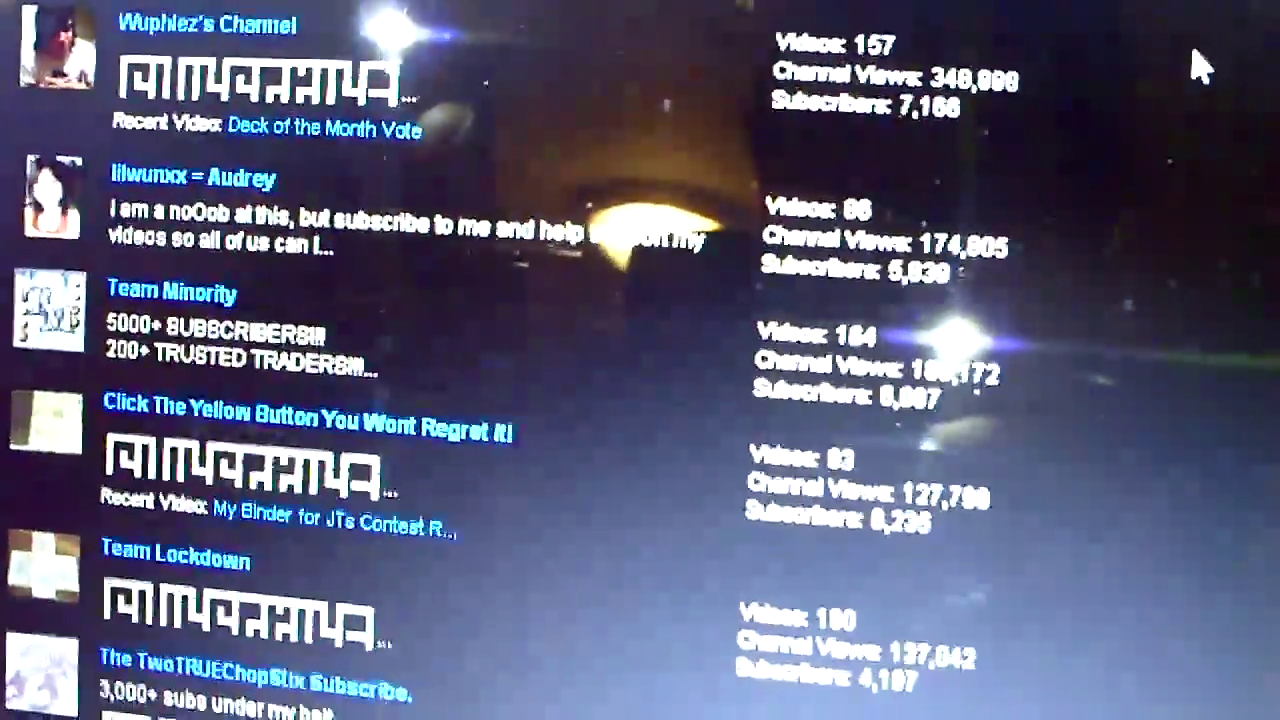
scroll(1195, 80, "down", 3)
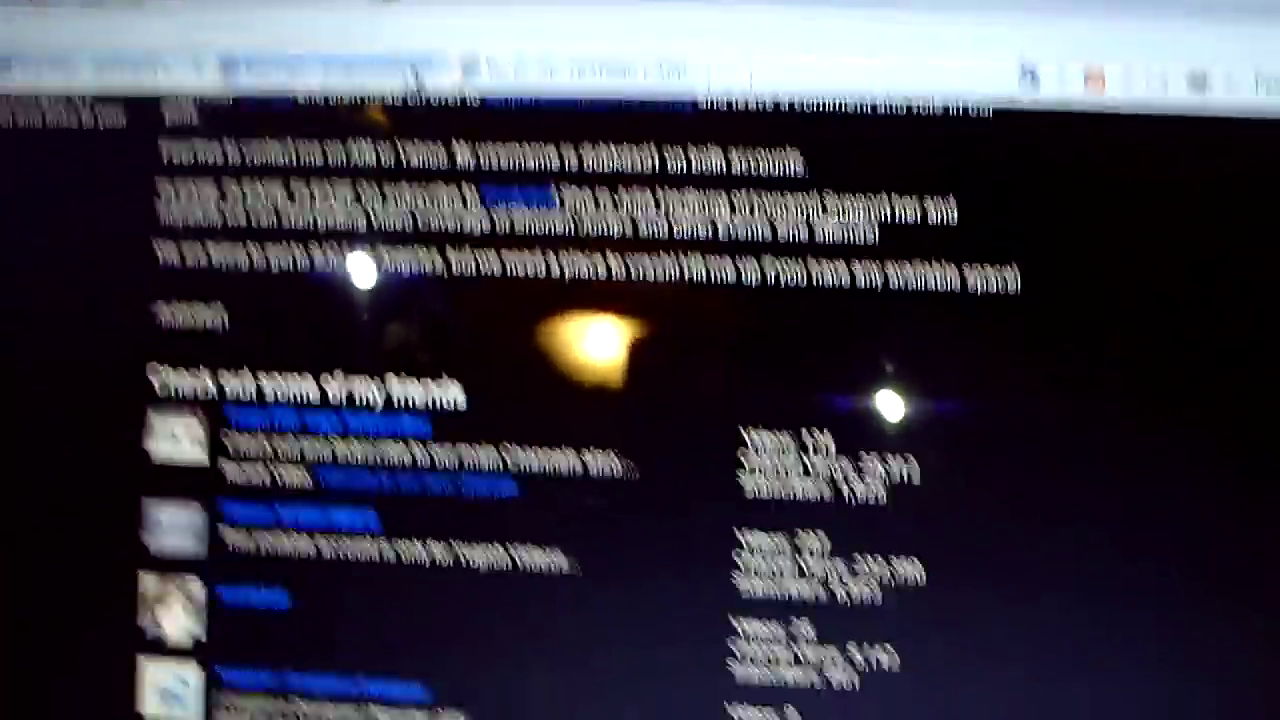
Step: Switch to the second channel's YouTube tab to show its friends box
left_click(410, 122)
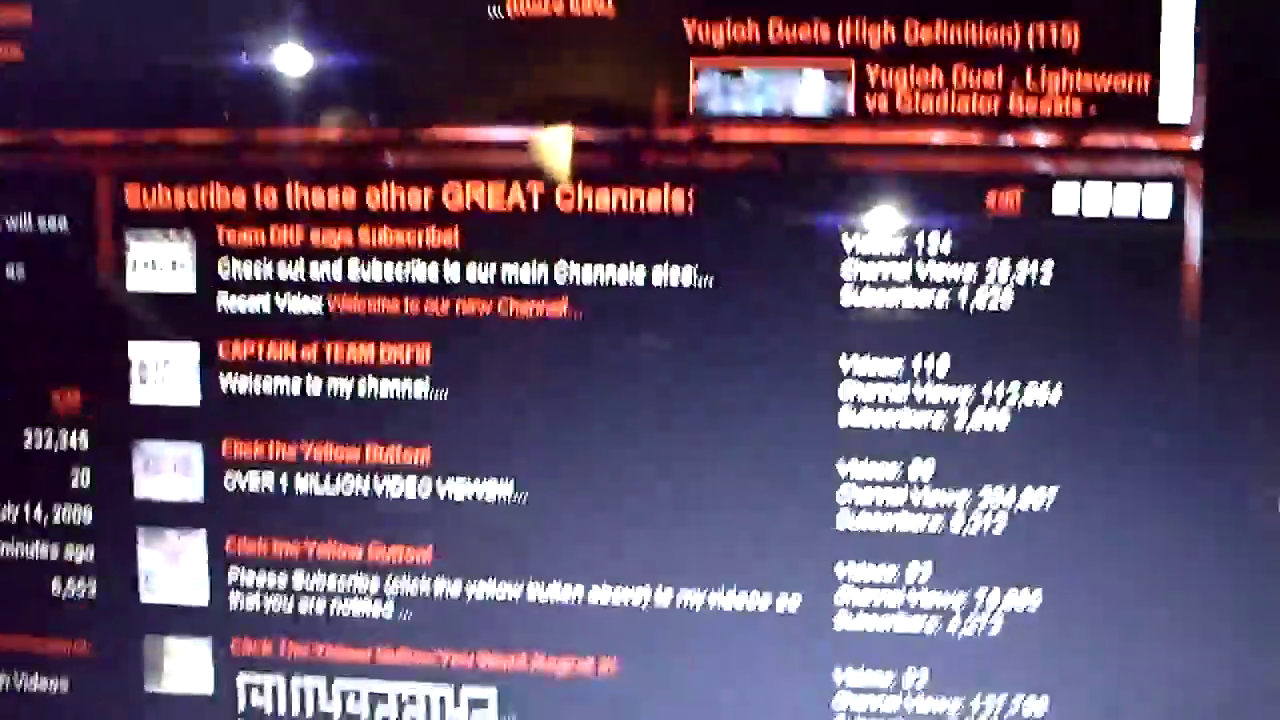
scroll(640, 400, "down", 2)
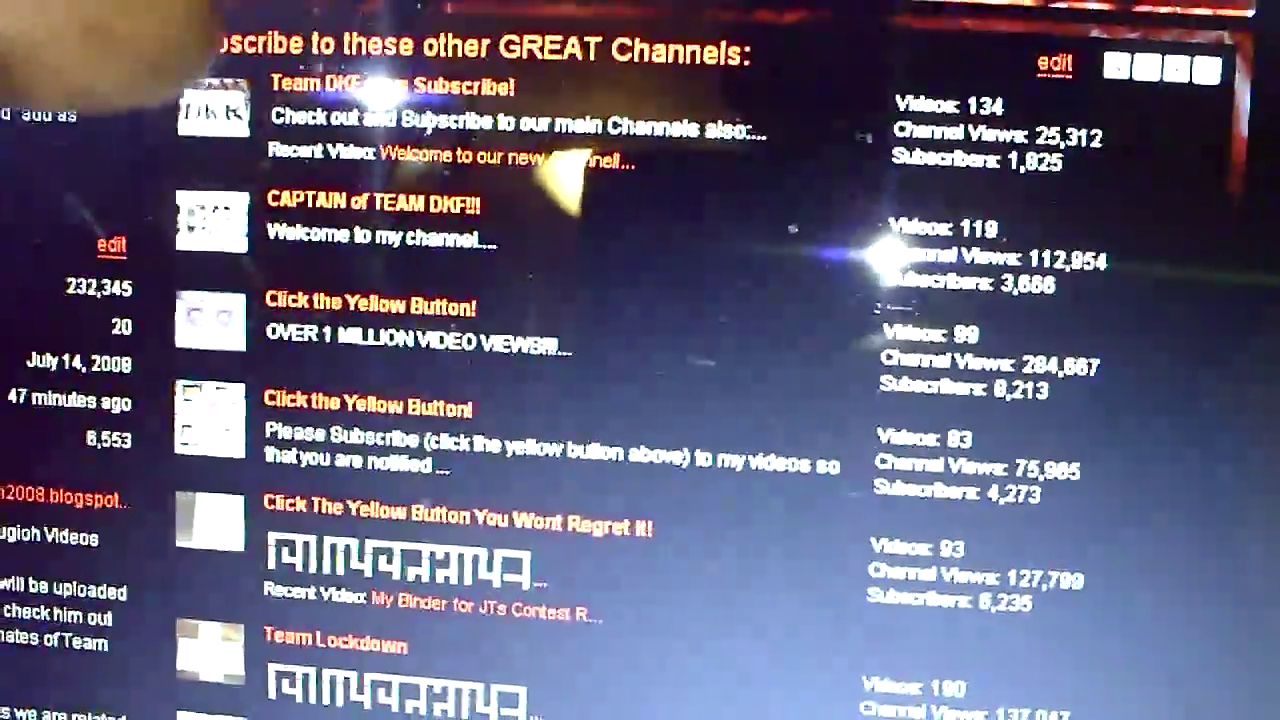
scroll(640, 400, "down", 3)
scroll(640, 400, "up", 1)
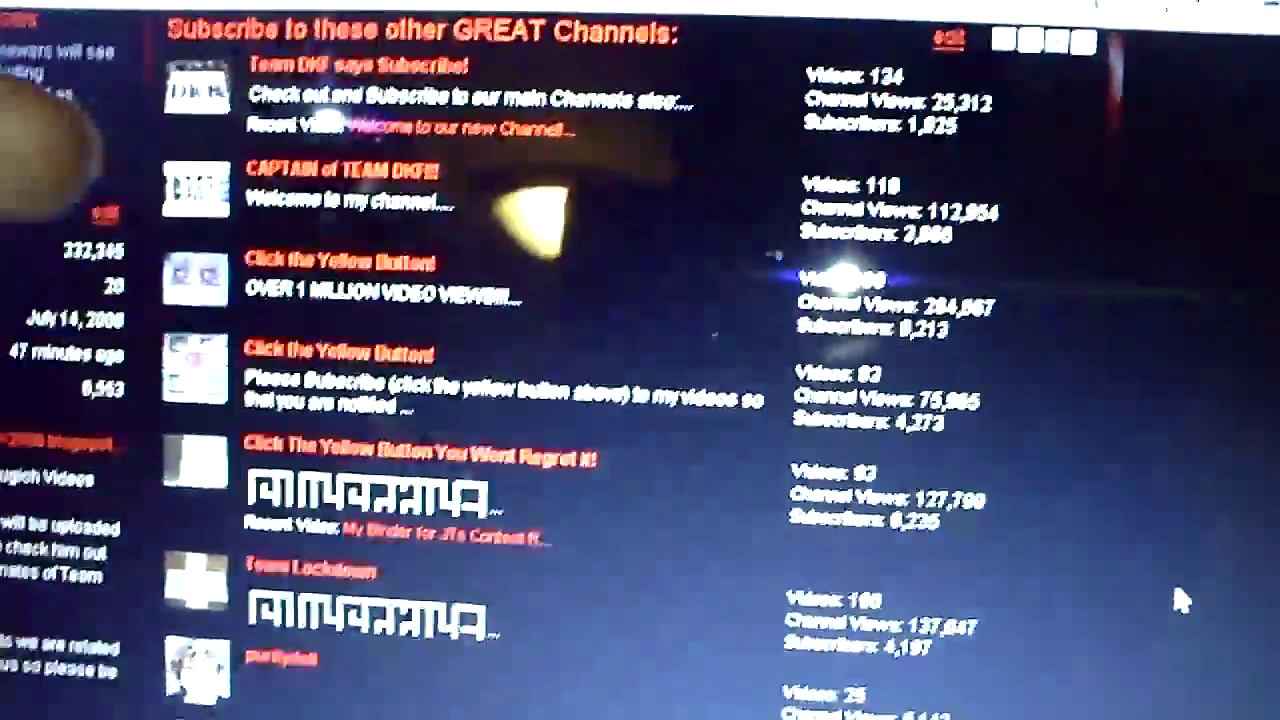
scroll(1210, 608, "up", 1)
scroll(1200, 630, "up", 4)
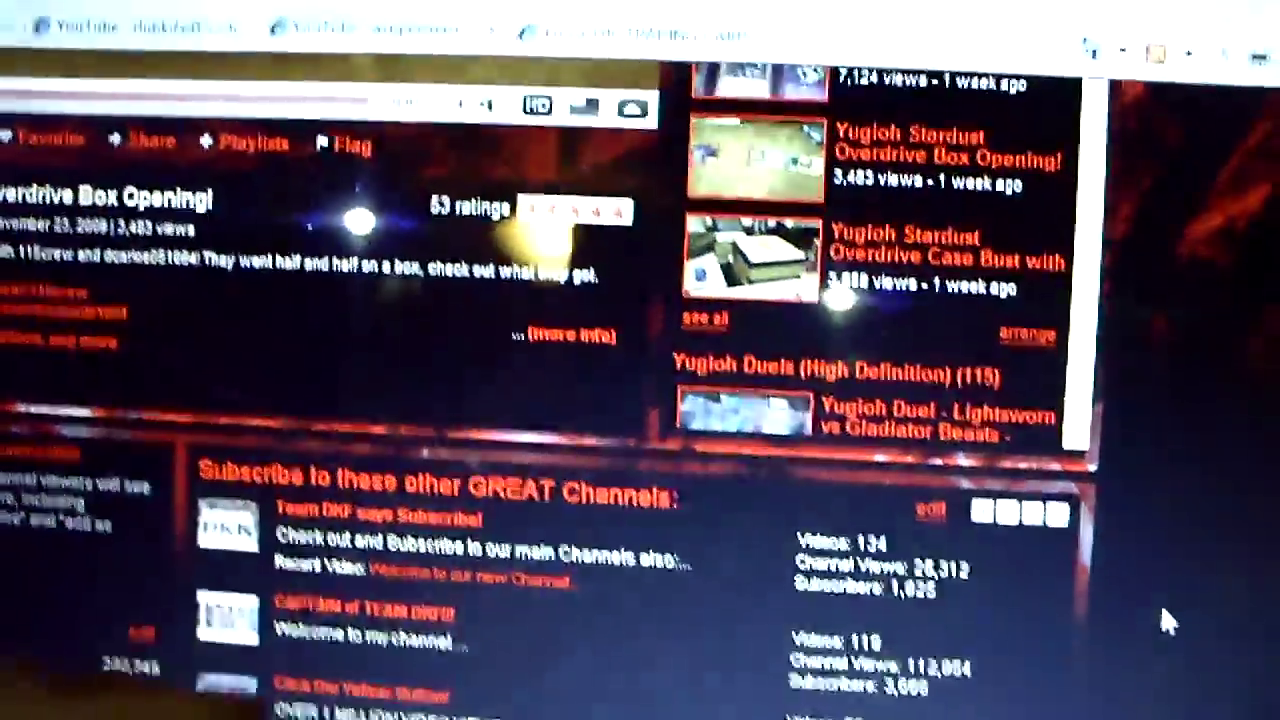